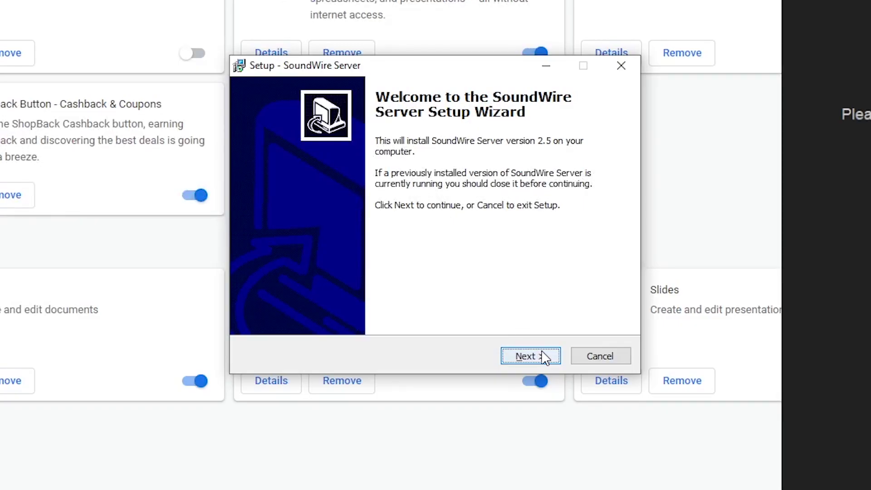
Step: Install SoundWire Server 2.5 with the licence accepted and default folders, then launch it
{"action": "left_click", "coordinate": [530, 356]}
{"action": "left_click", "coordinate": [268, 305]}
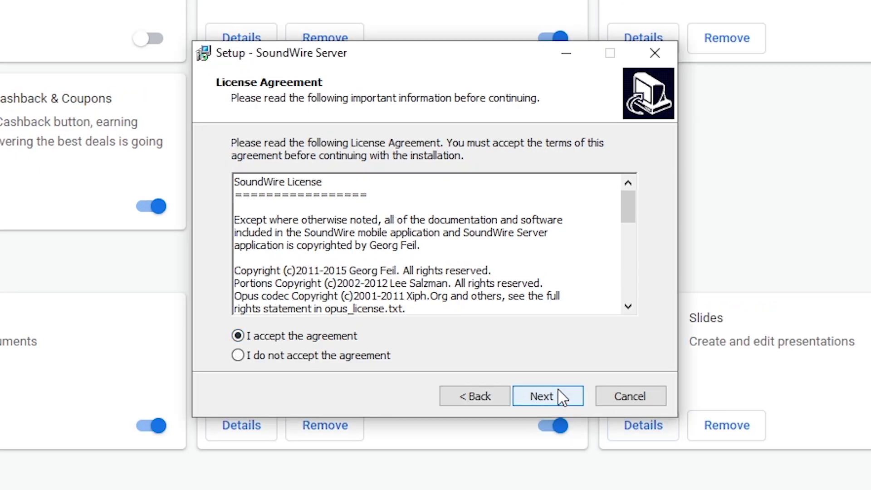
{"action": "left_click", "coordinate": [543, 396]}
{"action": "left_click", "coordinate": [561, 397]}
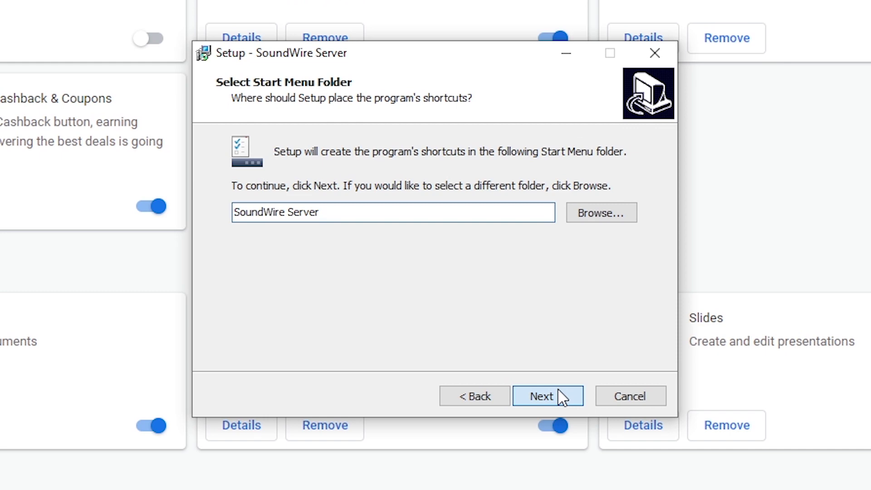
{"action": "left_click", "coordinate": [561, 396]}
{"action": "left_click", "coordinate": [561, 396]}
{"action": "left_click", "coordinate": [560, 396]}
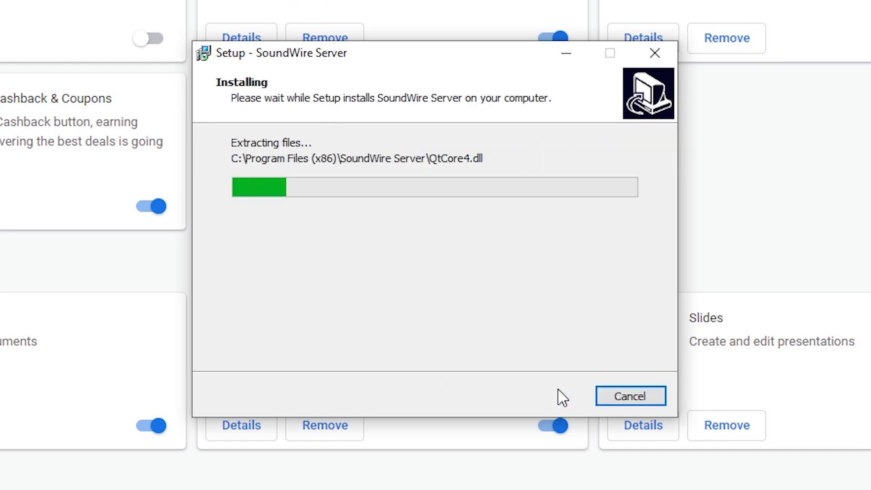
{"action": "left_click", "coordinate": [562, 398]}
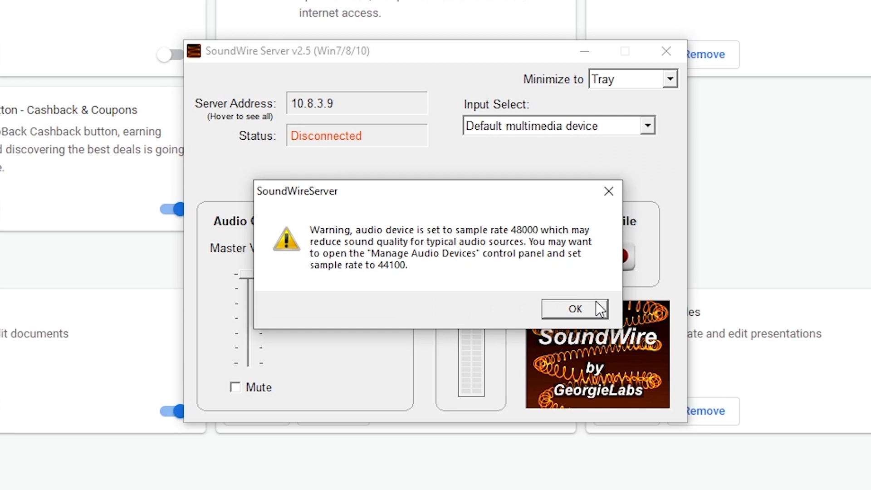
Step: Dismiss the sample-rate warning and enter 192.168.137.1 as the phone's server address
{"action": "left_click", "coordinate": [586, 313]}
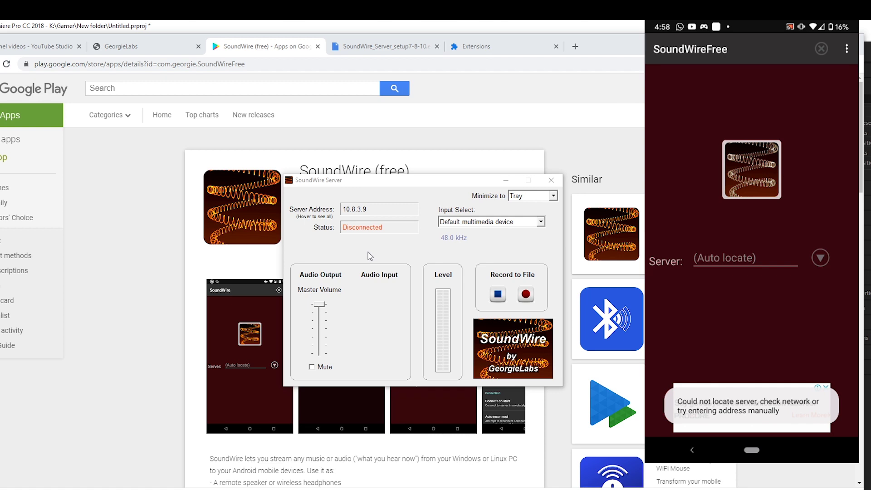
{"action": "mouse_move", "coordinate": [360, 211]}
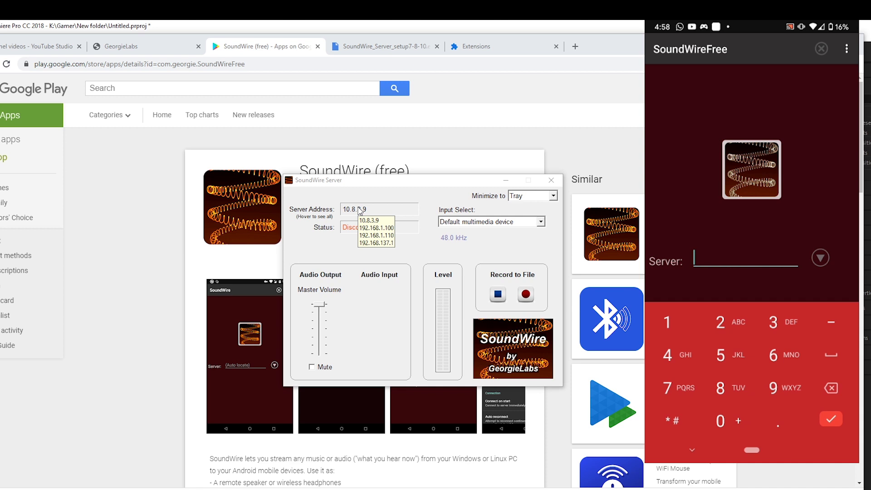
{"action": "type", "text": "192.168.137"}
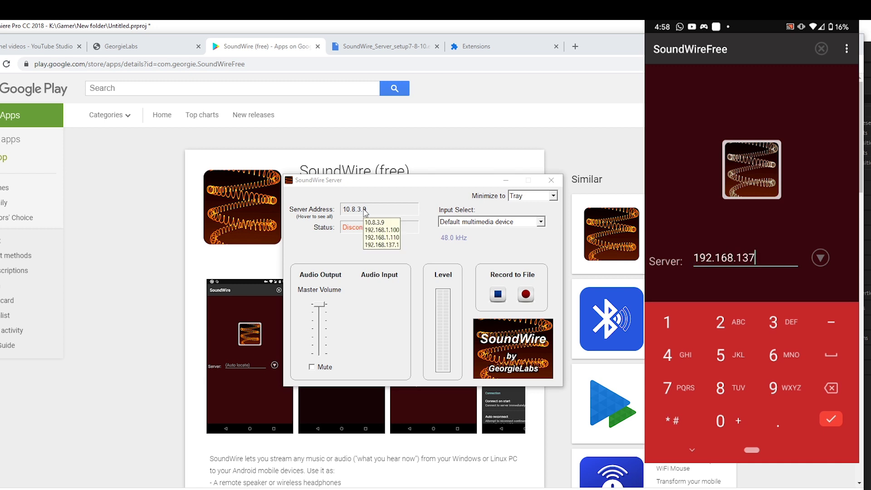
{"action": "type", "text": ".1"}
{"action": "key", "text": "Return"}
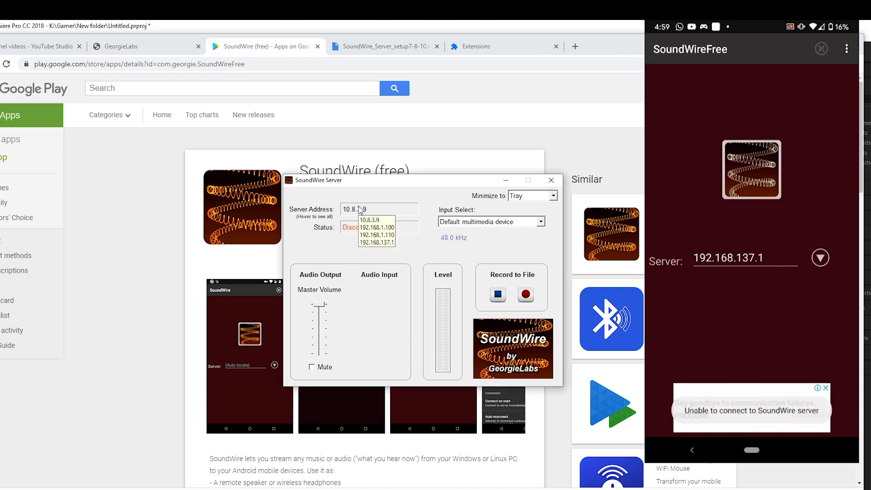
Step: Correct the phone's server address to 192.168.1.100 and connect
{"action": "left_click", "coordinate": [744, 257]}
{"action": "key", "text": "BackSpace"}
{"action": "key", "text": "BackSpace"}
{"action": "key", "text": "BackSpace"}
{"action": "key", "text": "BackSpace"}
{"action": "key", "text": "BackSpace"}
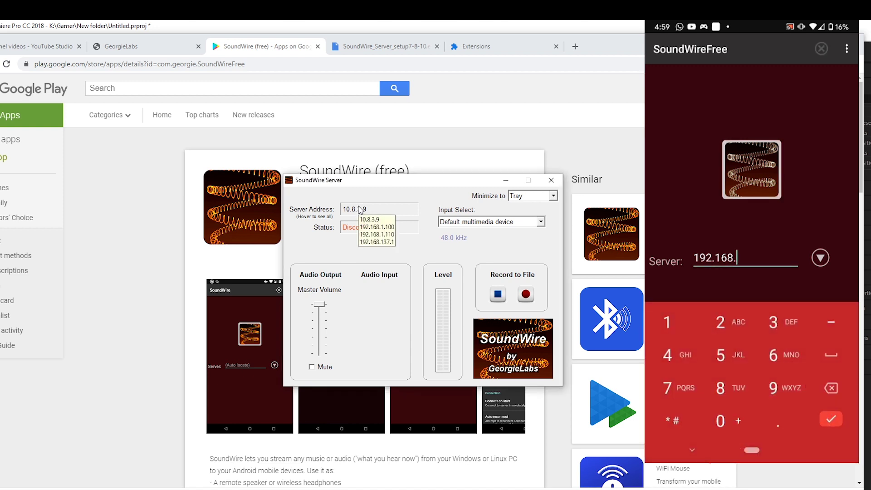
{"action": "type", "text": "1.100"}
{"action": "key", "text": "Return"}
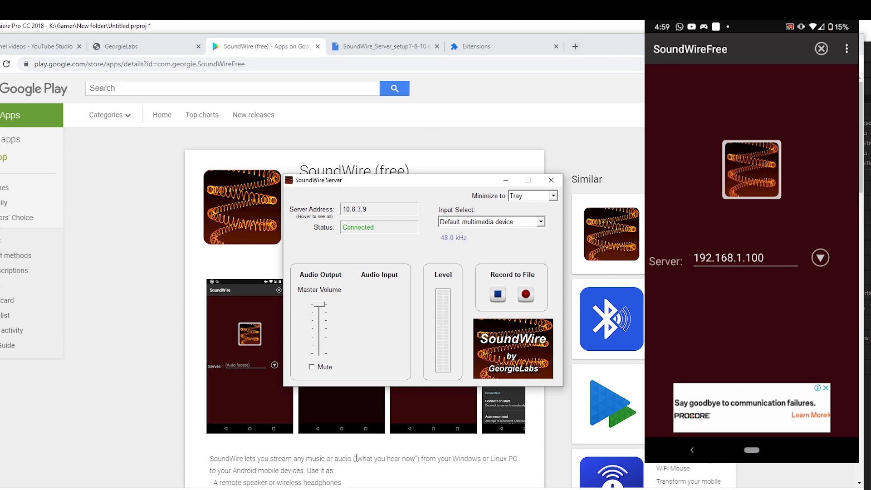
Step: Leave the connected SoundWire Server for a browser to search for droidcam
{"action": "left_click", "coordinate": [287, 489]}
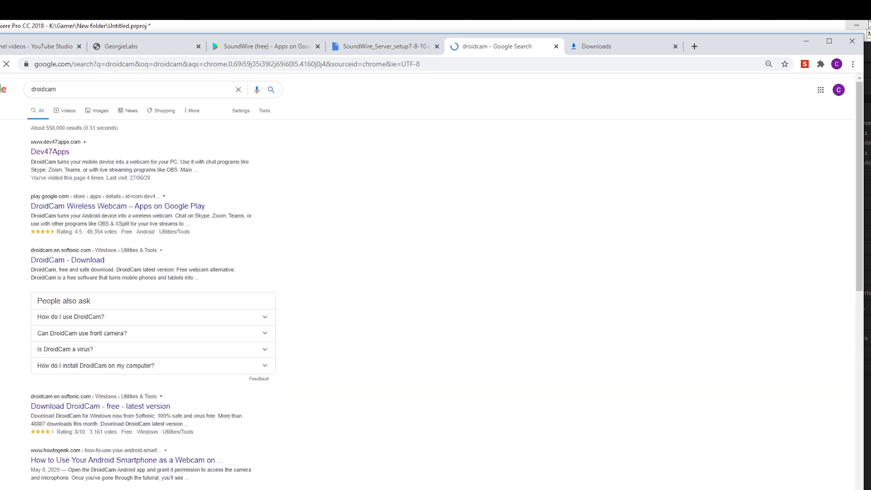
Step: Download DroidCam Client v6.3.1 for Windows from the Dev47Apps site
{"action": "left_click", "coordinate": [49, 152]}
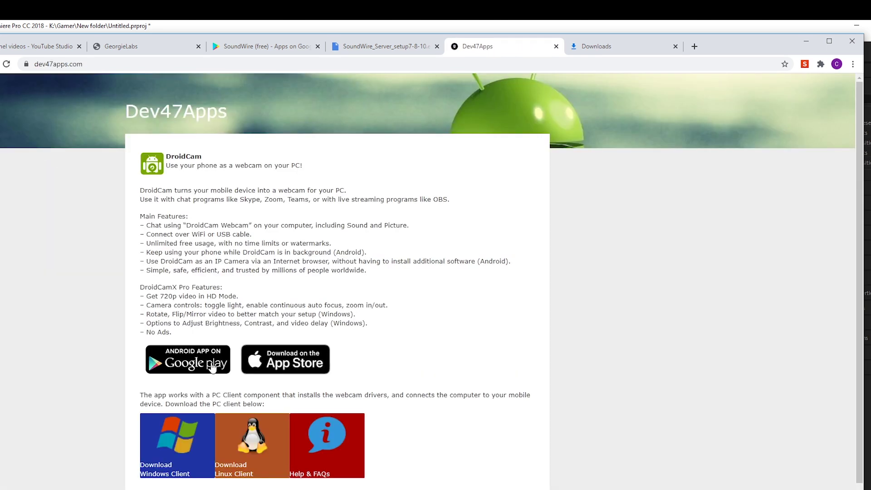
{"action": "left_click", "coordinate": [165, 467]}
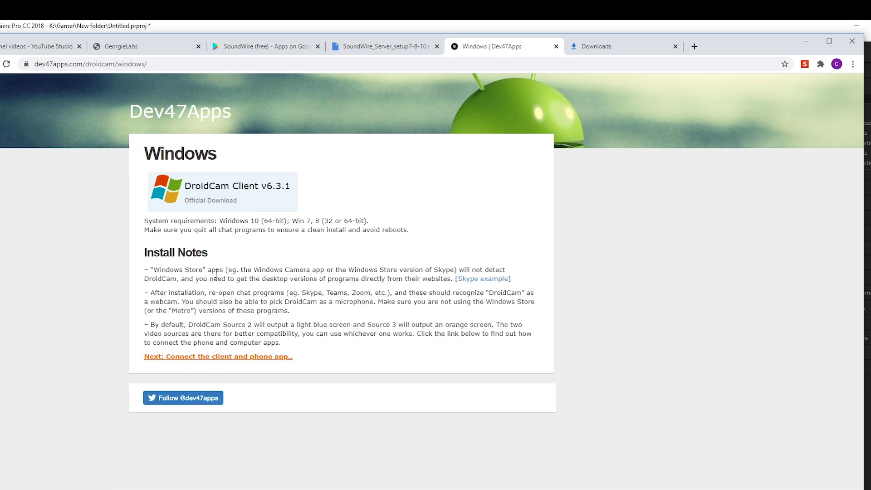
{"action": "left_click", "coordinate": [227, 190]}
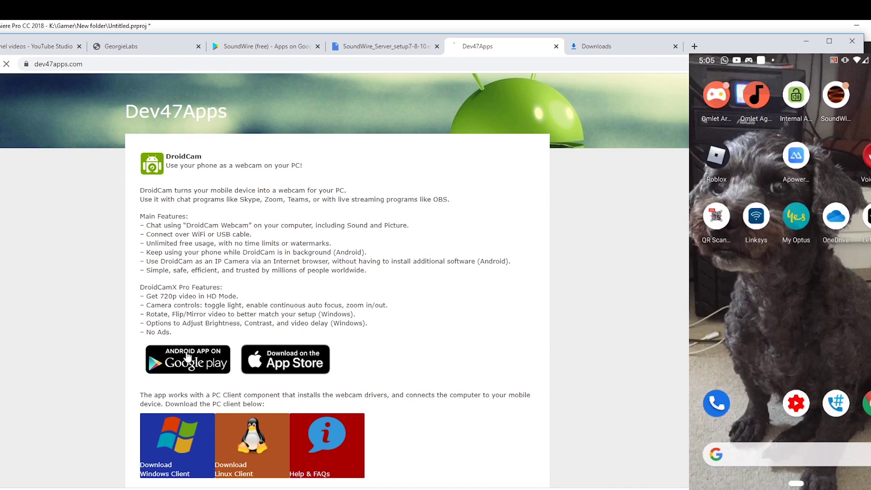
Step: Install the DroidCam Wireless Webcam app on the phone from Google Play
{"action": "left_click", "coordinate": [187, 357]}
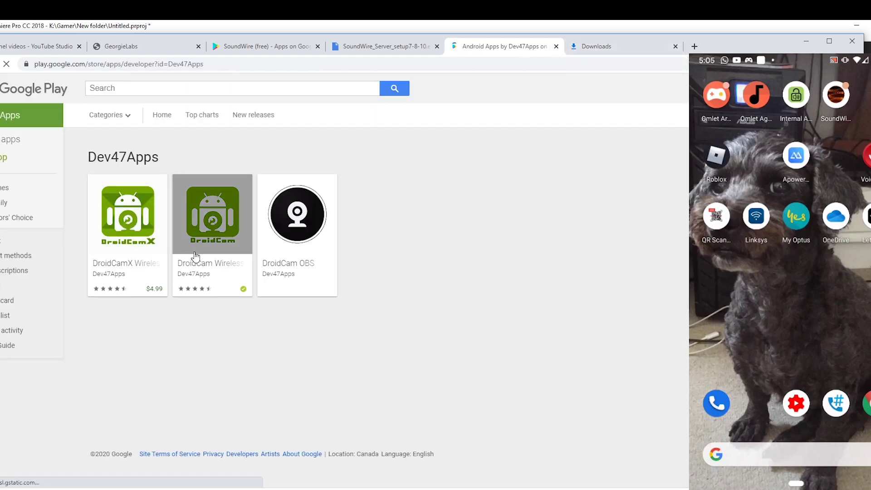
{"action": "left_click", "coordinate": [195, 257]}
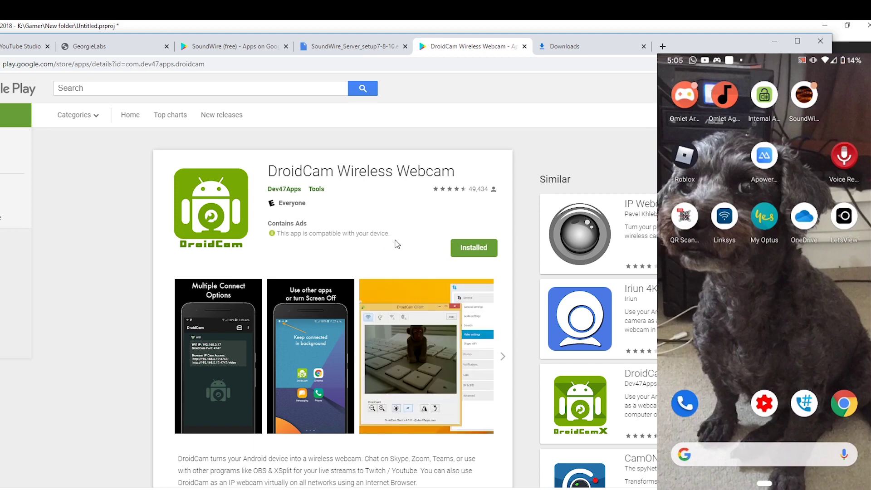
{"action": "left_click", "coordinate": [466, 252]}
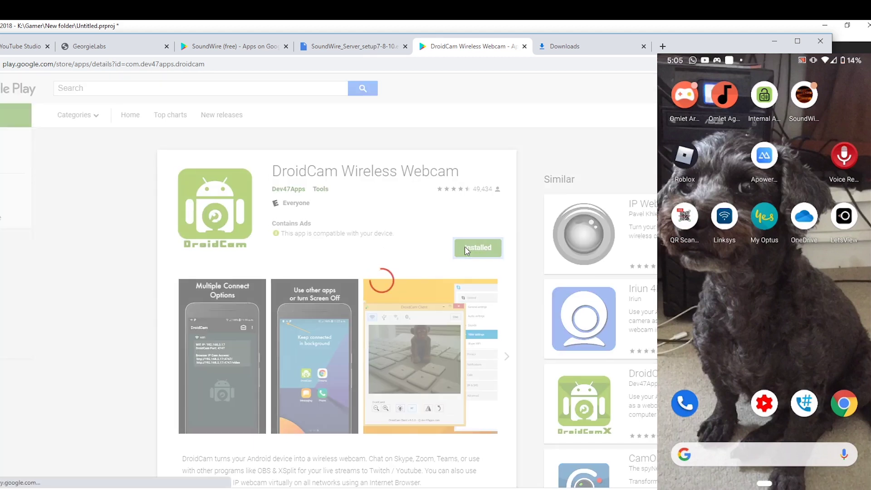
{"action": "left_click", "coordinate": [494, 333]}
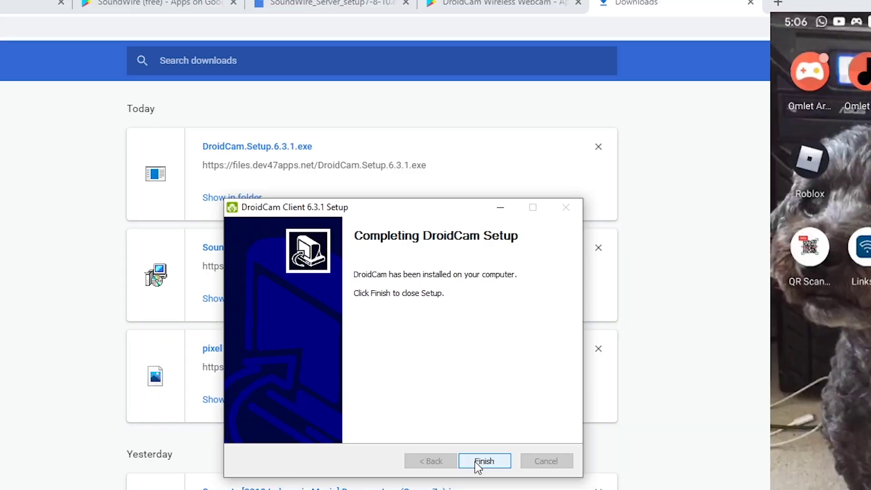
Step: Finish the DroidCam 6.3.1 setup wizard and launch DroidCam Client
{"action": "left_click", "coordinate": [477, 462]}
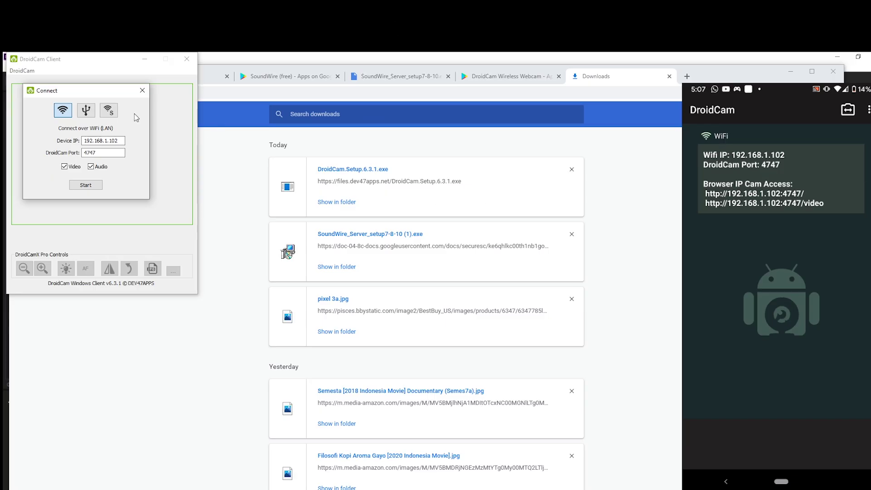
Step: Connect DroidCam Client to device IP 192.168.1.102 on port 4747 and start streaming
{"action": "left_click_drag", "start_coordinate": [82, 141], "coordinate": [131, 139]}
{"action": "key", "text": "Tab"}
{"action": "left_click", "coordinate": [86, 186]}
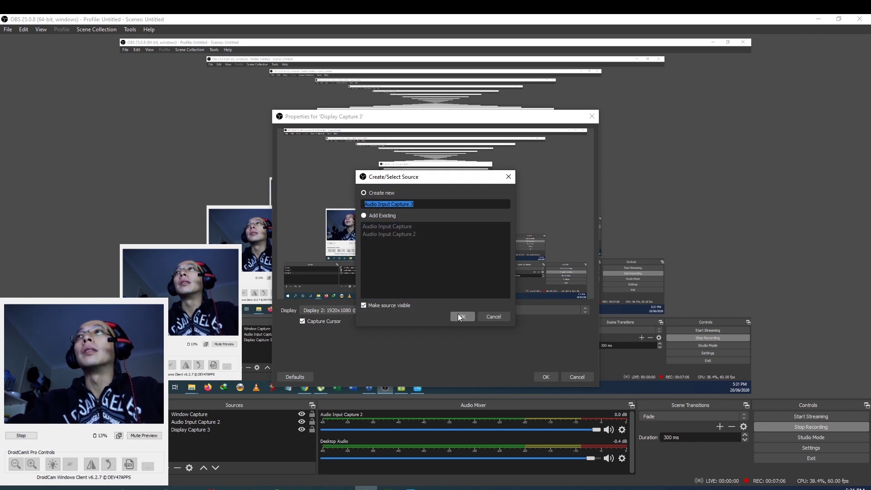
Step: Create Audio Input Capture 3 using Microphone (DroidCam Virtual Audio) as its device
{"action": "left_click", "coordinate": [462, 318]}
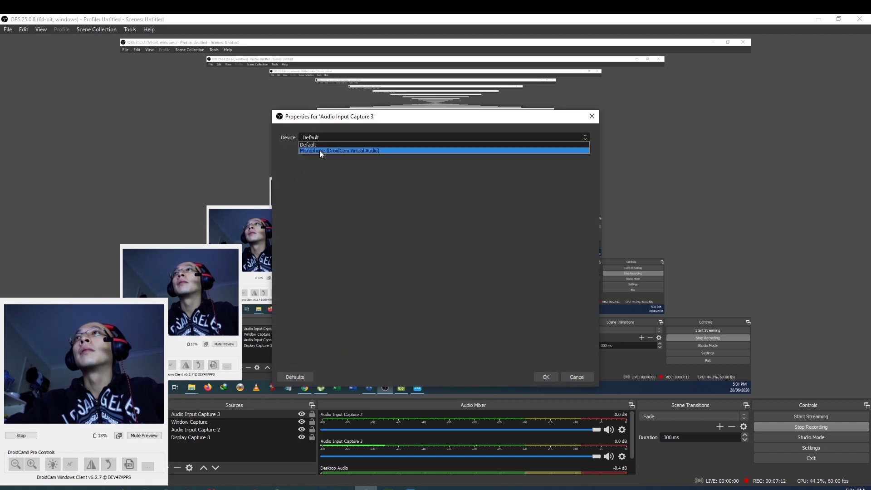
{"action": "left_click", "coordinate": [368, 150]}
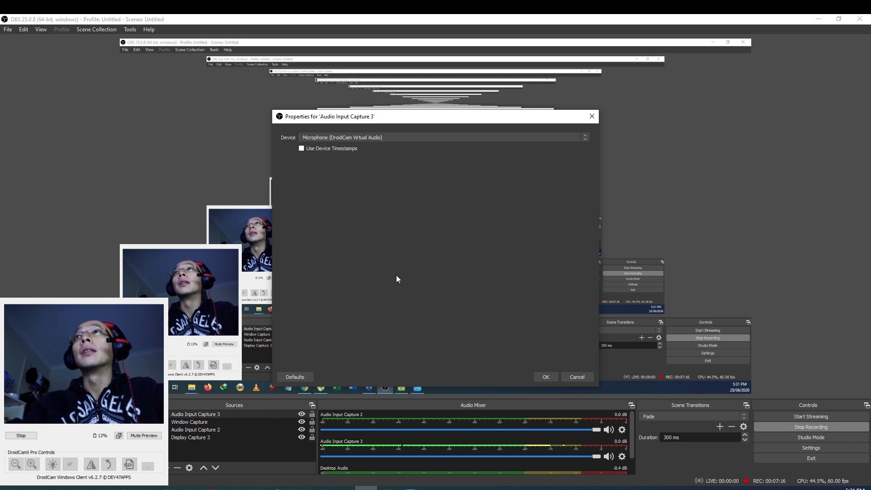